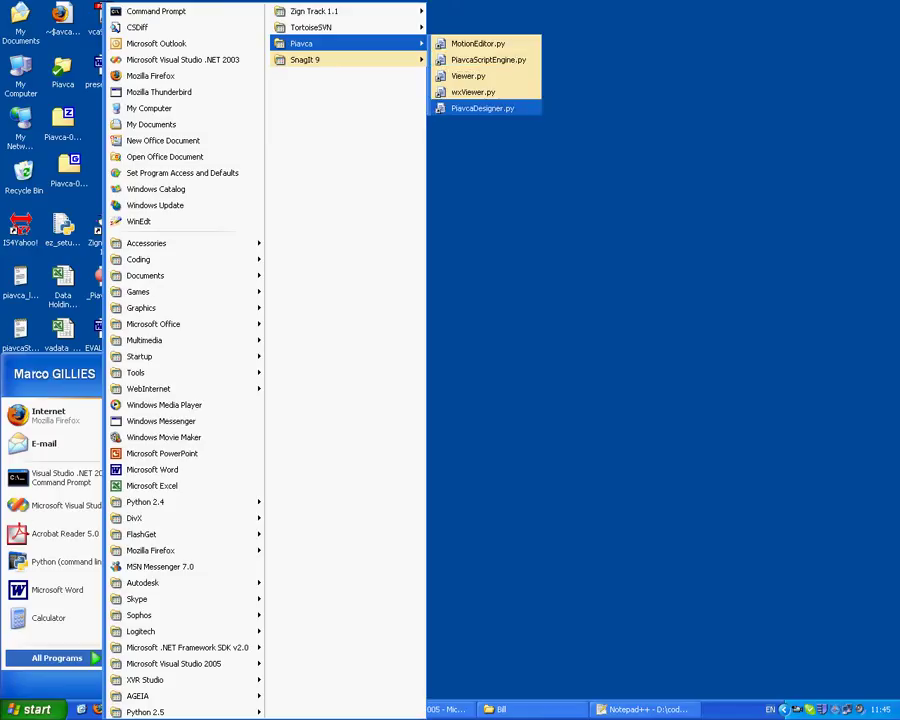
Launch Piavca Designer, then enlarge its window and reposition it on the desktop.
{"action": "key", "text": "Return"}
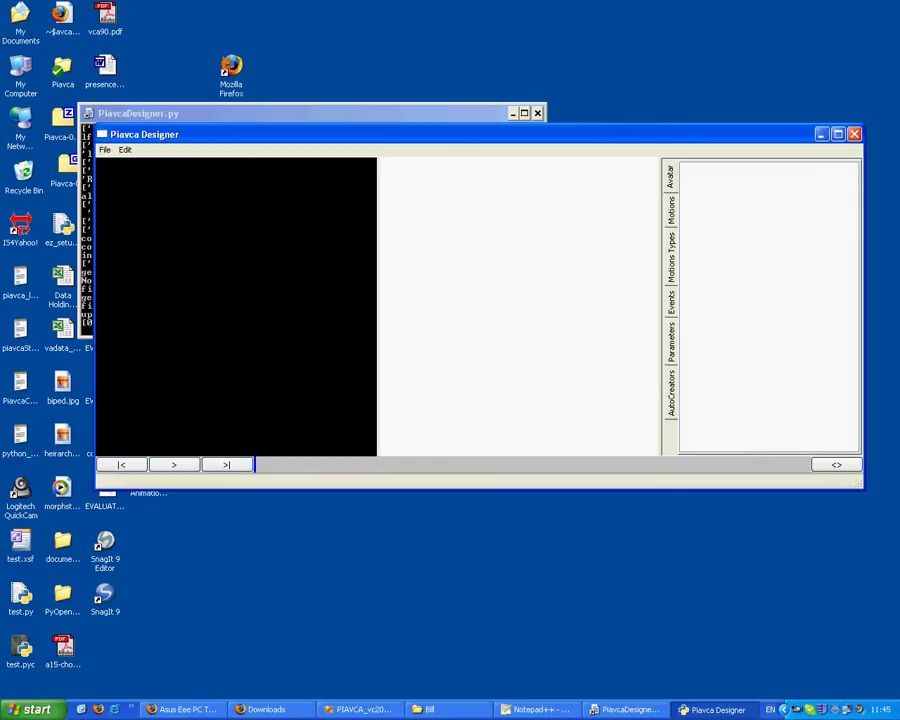
{"action": "left_click_drag", "start_coordinate": [450, 134], "coordinate": [357, 70]}
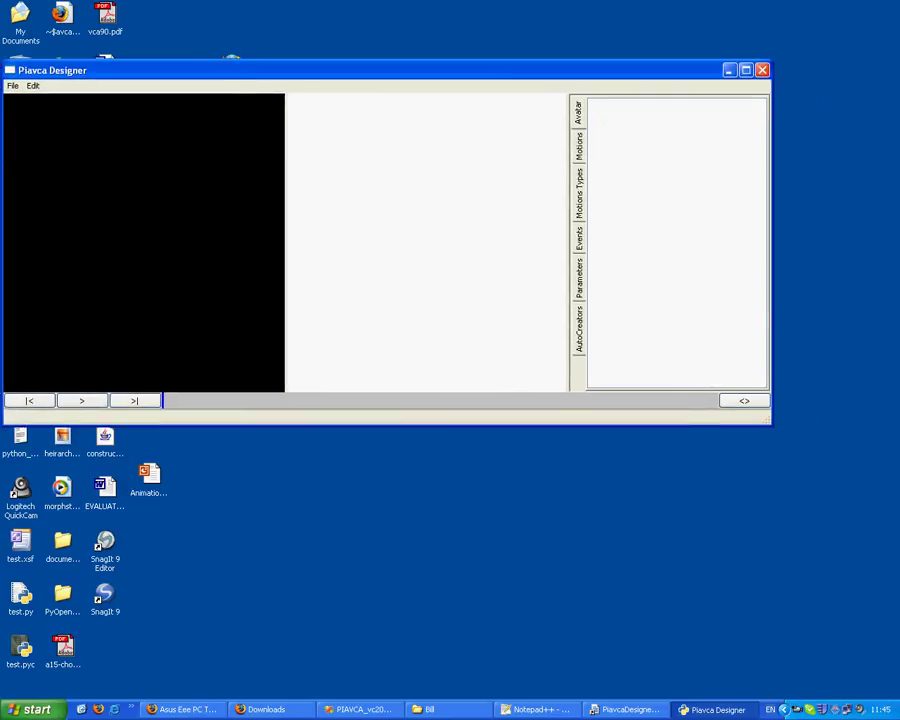
{"action": "left_click_drag", "start_coordinate": [771, 424], "coordinate": [857, 628]}
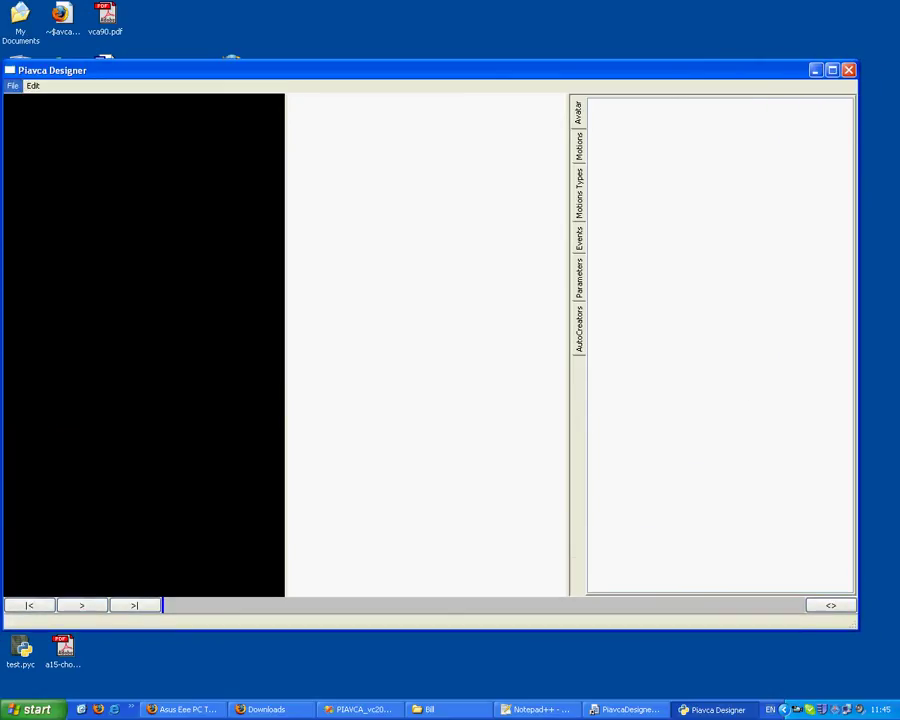
{"action": "left_click_drag", "start_coordinate": [356, 70], "coordinate": [372, 65]}
Open the XML motion file peachdemo.xml from the Bill folder.
{"action": "left_click", "coordinate": [28, 80]}
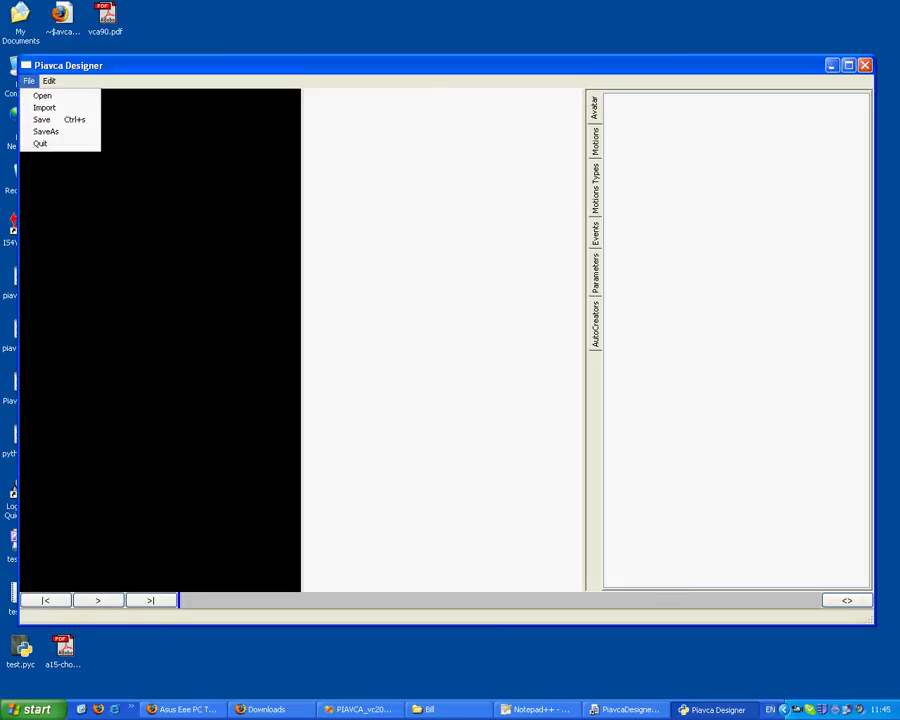
{"action": "left_click", "coordinate": [42, 95]}
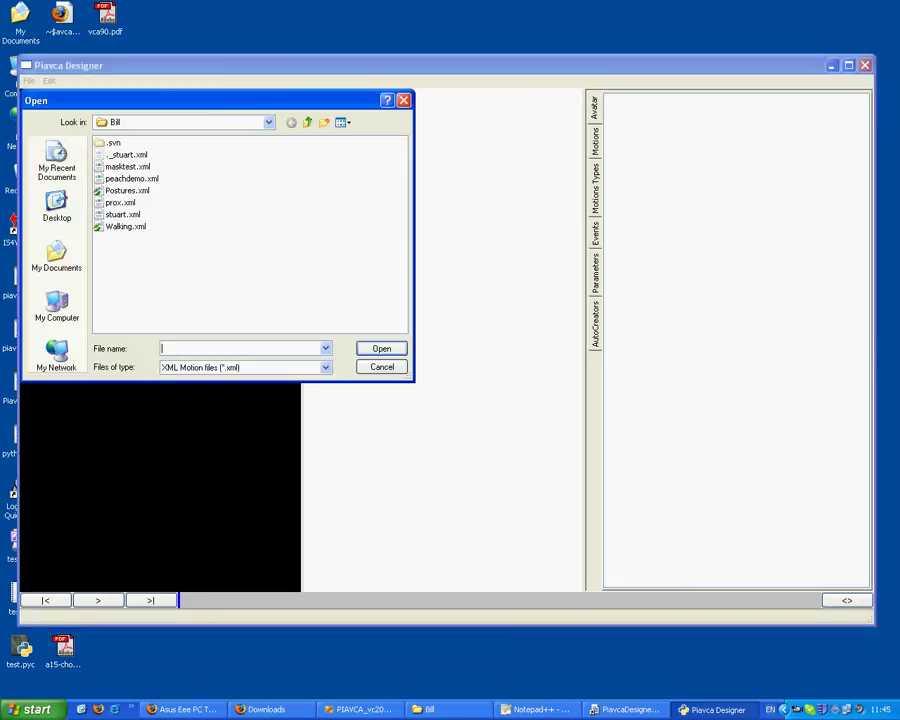
{"action": "double_click", "coordinate": [131, 178]}
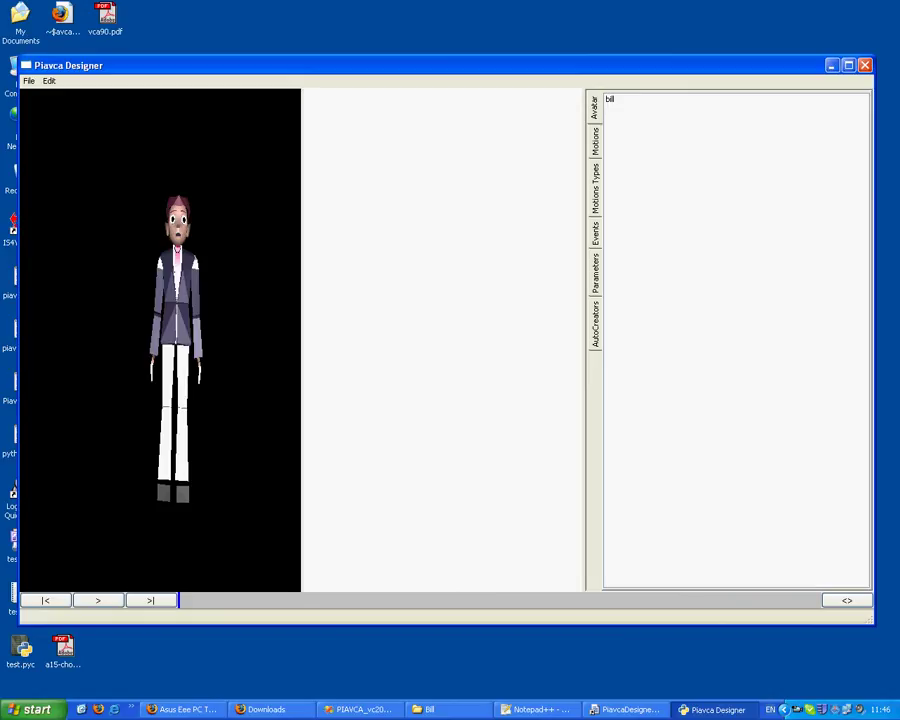
Close Piavca Designer and launch PiavcaDesigner.py again for an empty session.
{"action": "left_click", "coordinate": [865, 65]}
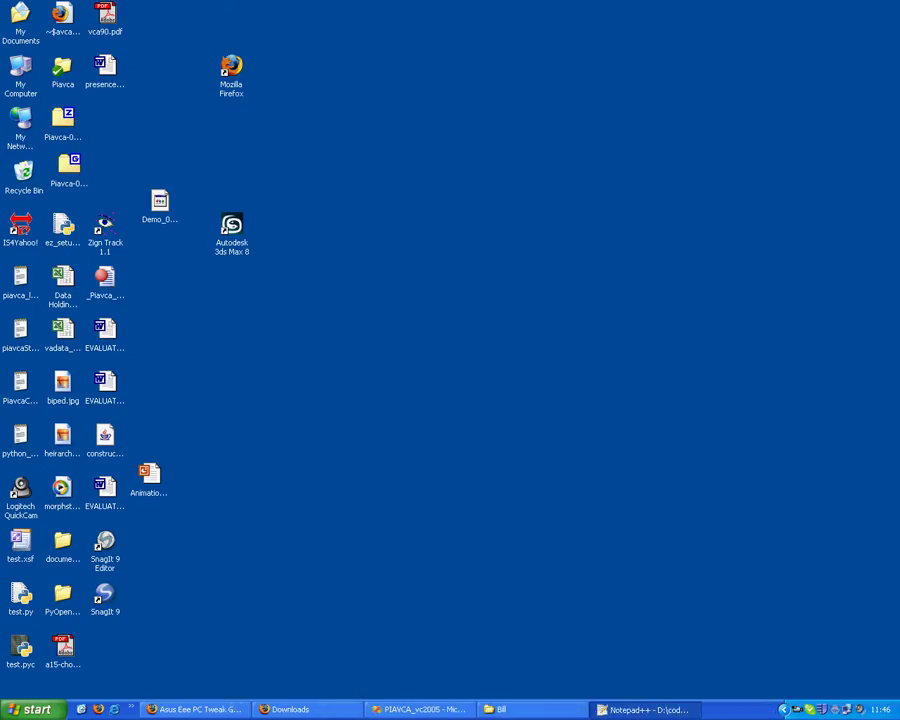
{"action": "left_click", "coordinate": [37, 709]}
{"action": "left_click", "coordinate": [57, 657]}
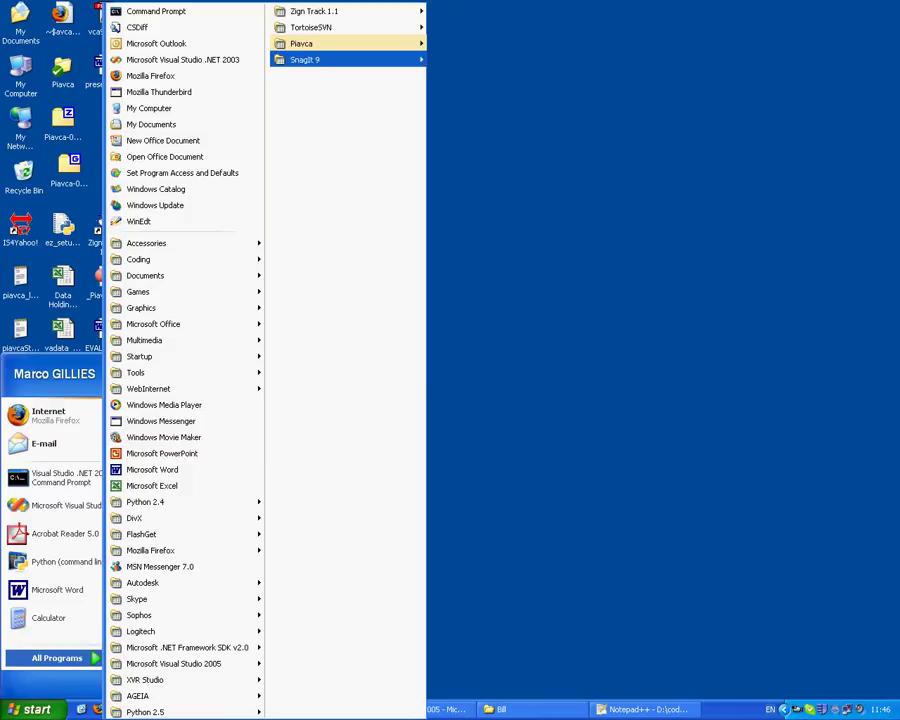
{"action": "mouse_move", "coordinate": [301, 43]}
{"action": "left_click", "coordinate": [476, 106]}
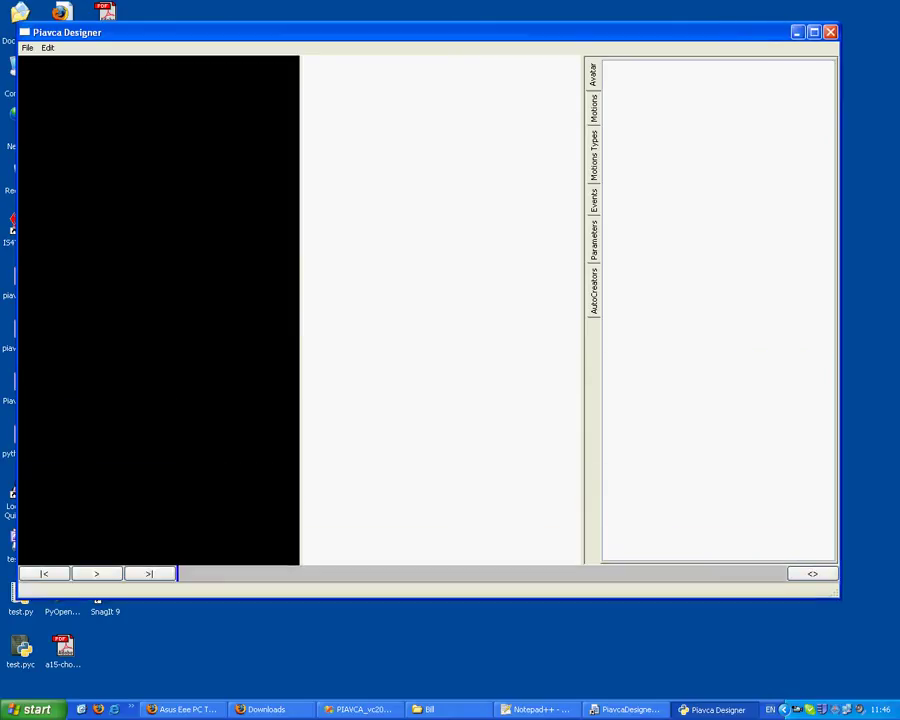
Open the Bill avatar from the Bill folder, using the Cal3d Character files (*.cfg) file type.
{"action": "key", "text": "alt+f"}
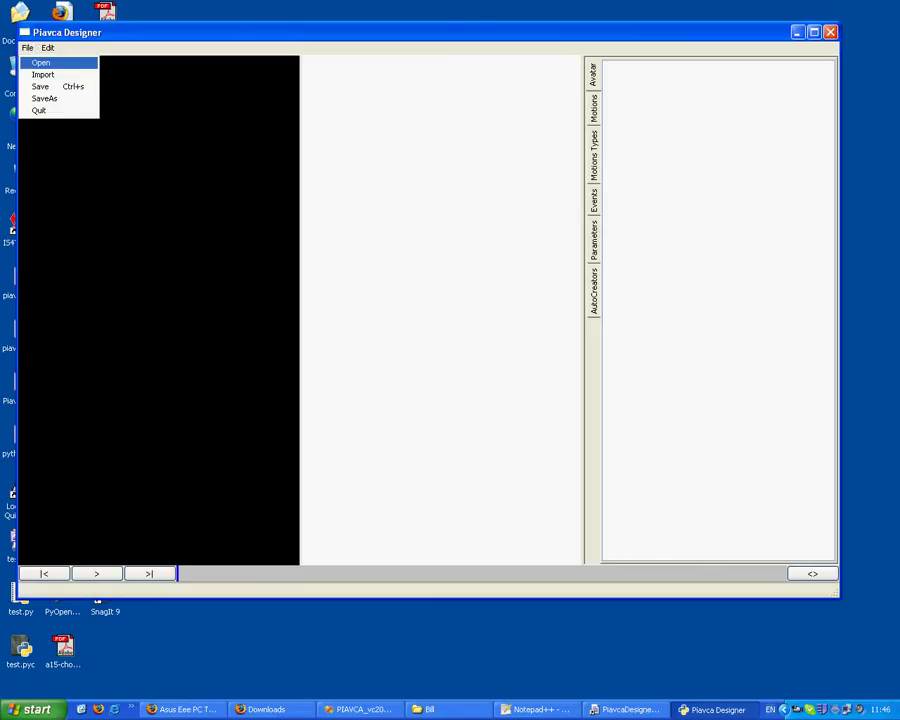
{"action": "key", "text": "Return"}
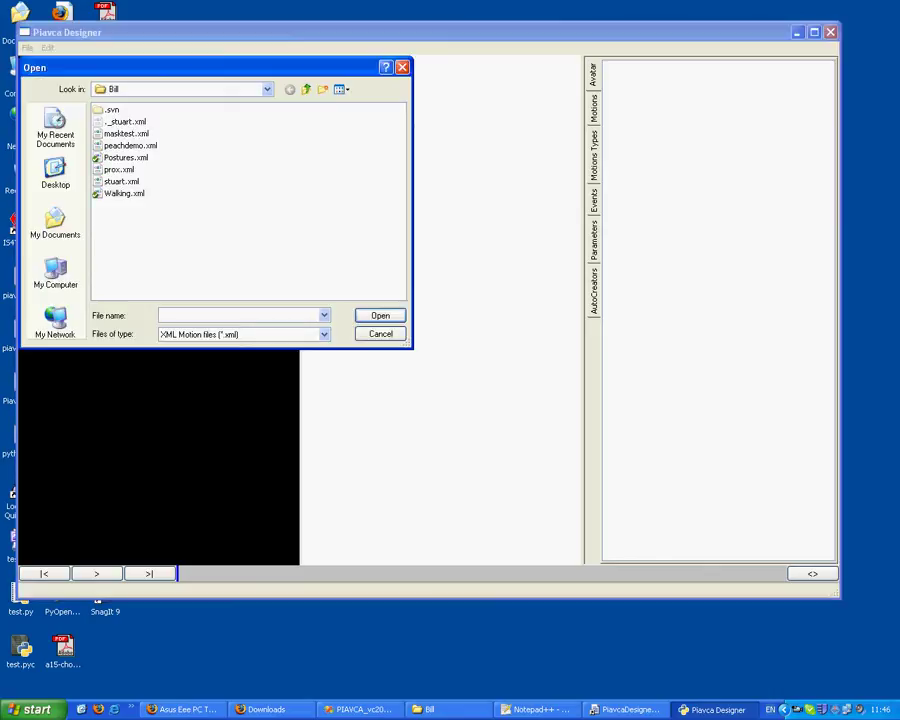
{"action": "key", "text": "Tab"}
{"action": "key", "text": "alt+Down"}
{"action": "key", "text": "Down"}
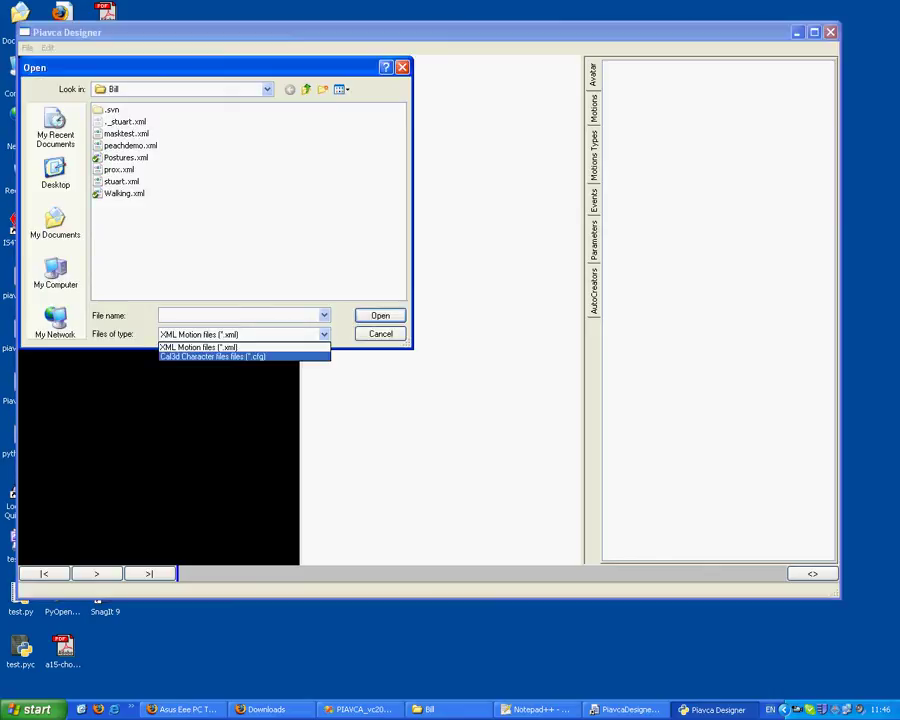
{"action": "key", "text": "Return"}
{"action": "double_click", "coordinate": [115, 133]}
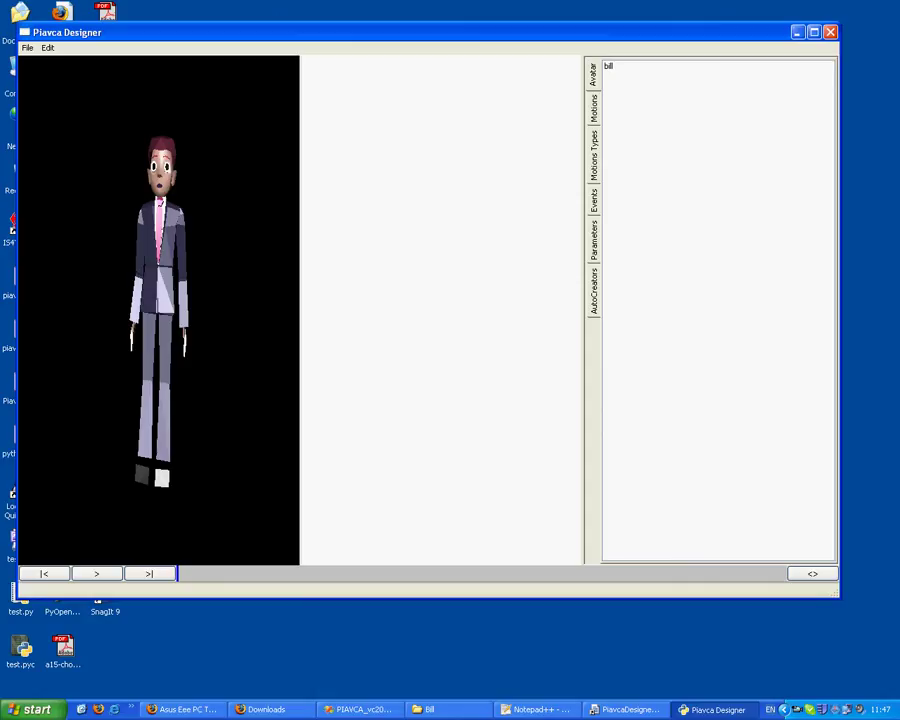
{"action": "left_click", "coordinate": [28, 47]}
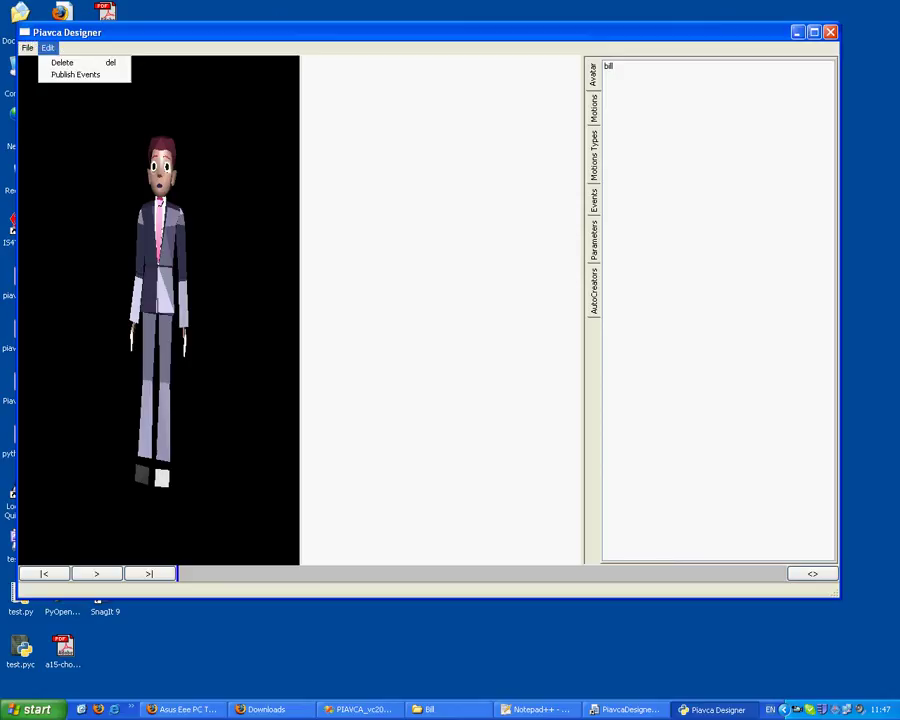
{"action": "left_click", "coordinate": [48, 47]}
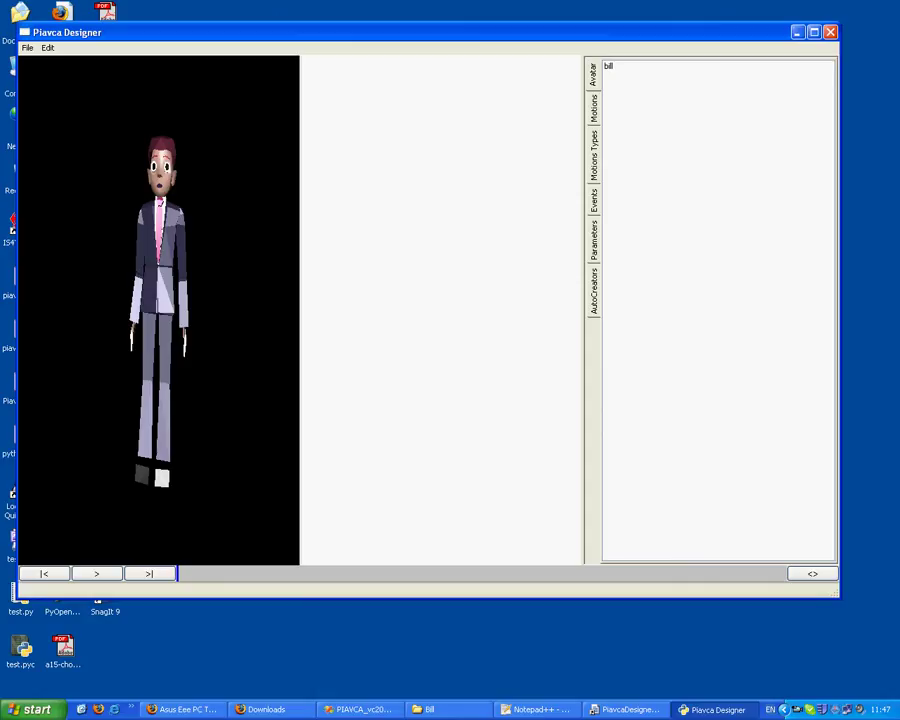
Load the stuart motion from the available motions into the motion graph and toggle its playback.
{"action": "left_click", "coordinate": [594, 108]}
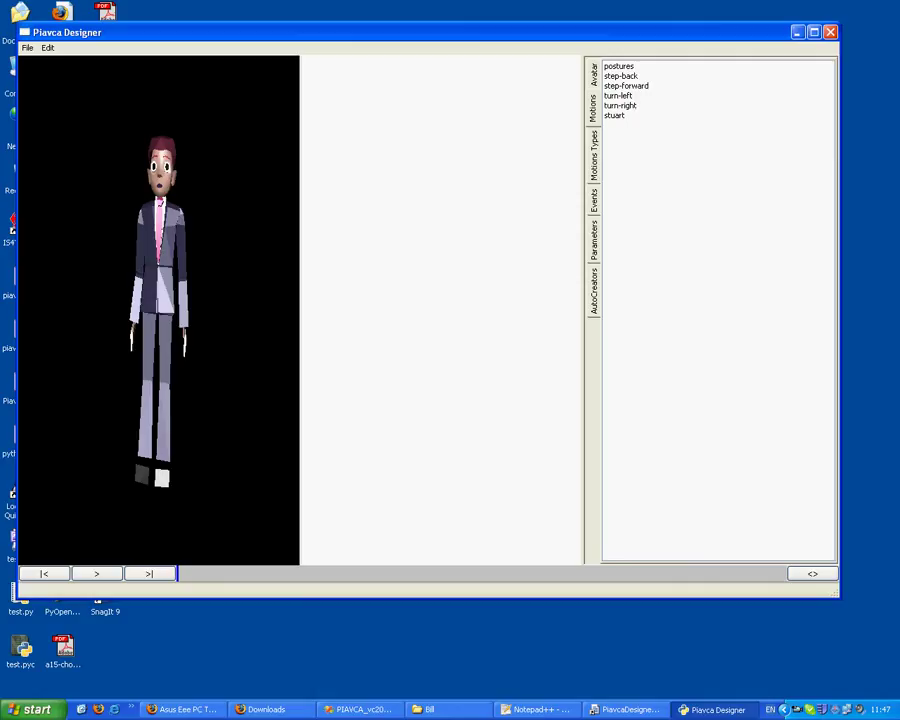
{"action": "left_click_drag", "start_coordinate": [613, 115], "coordinate": [440, 66]}
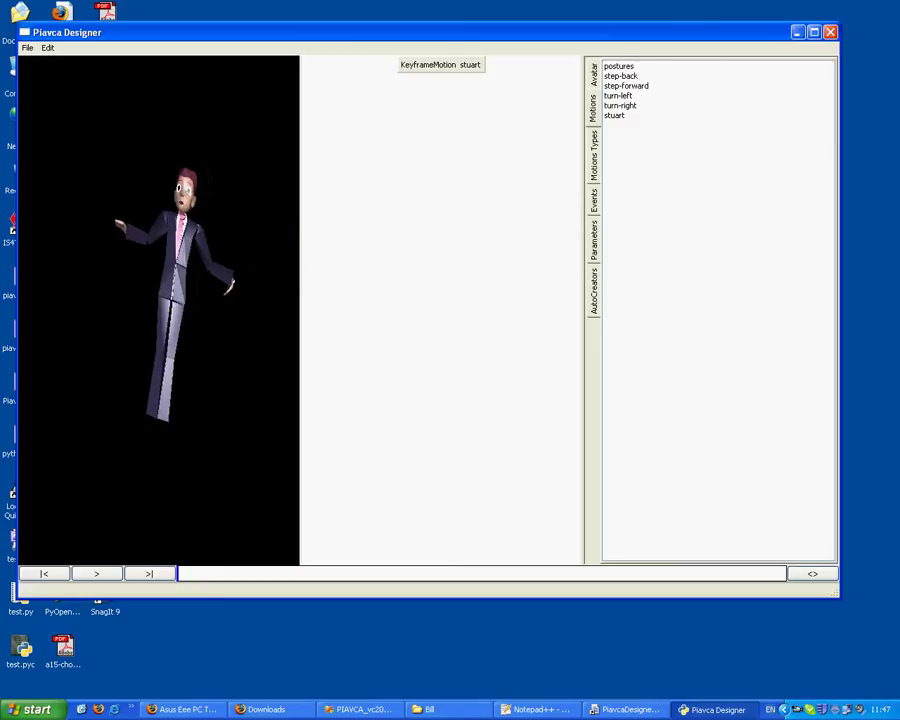
{"action": "left_click", "coordinate": [96, 573]}
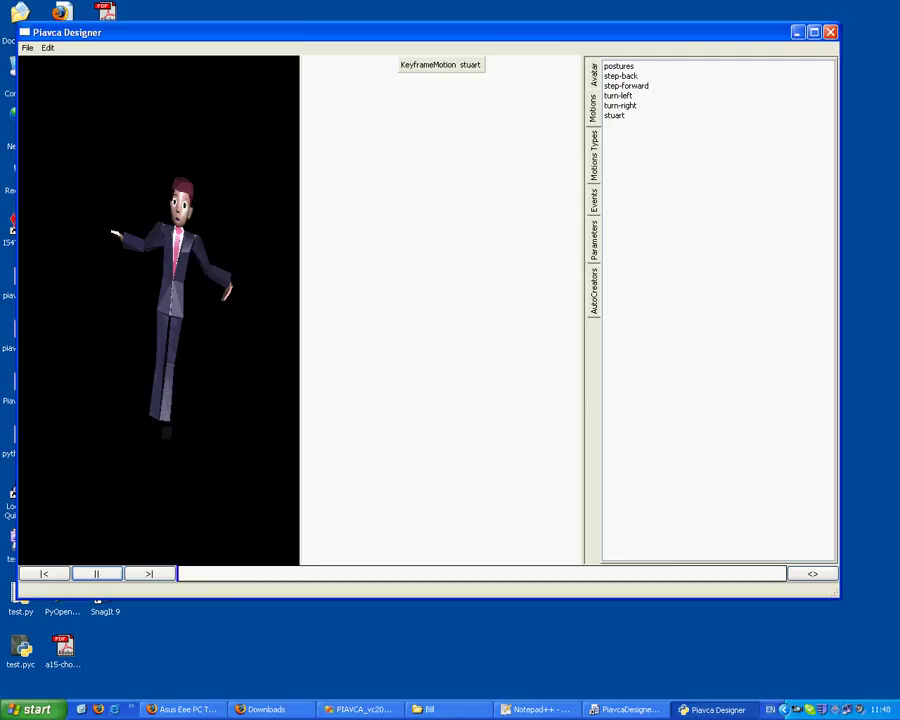
Create a motion of type Reposition named repo.
{"action": "left_click", "coordinate": [594, 156]}
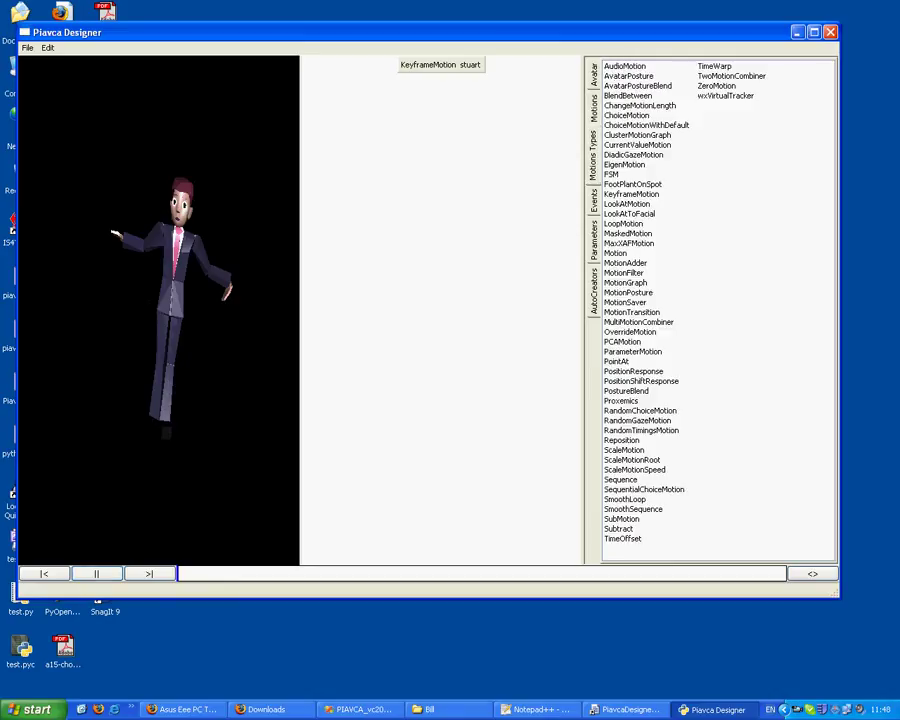
{"action": "double_click", "coordinate": [621, 440]}
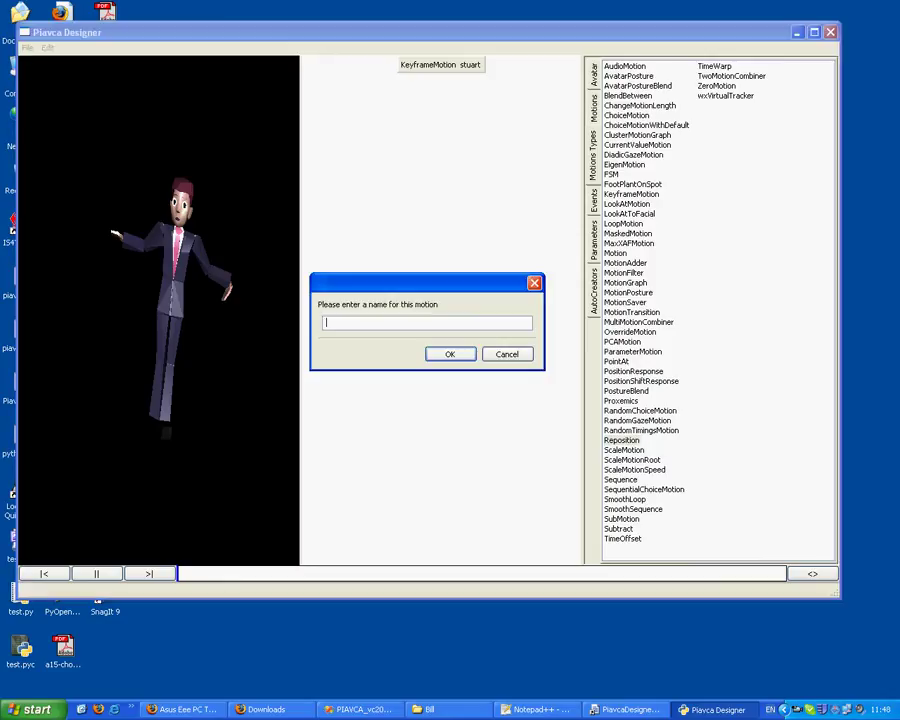
{"action": "type", "text": "repo"}
{"action": "key", "text": "Return"}
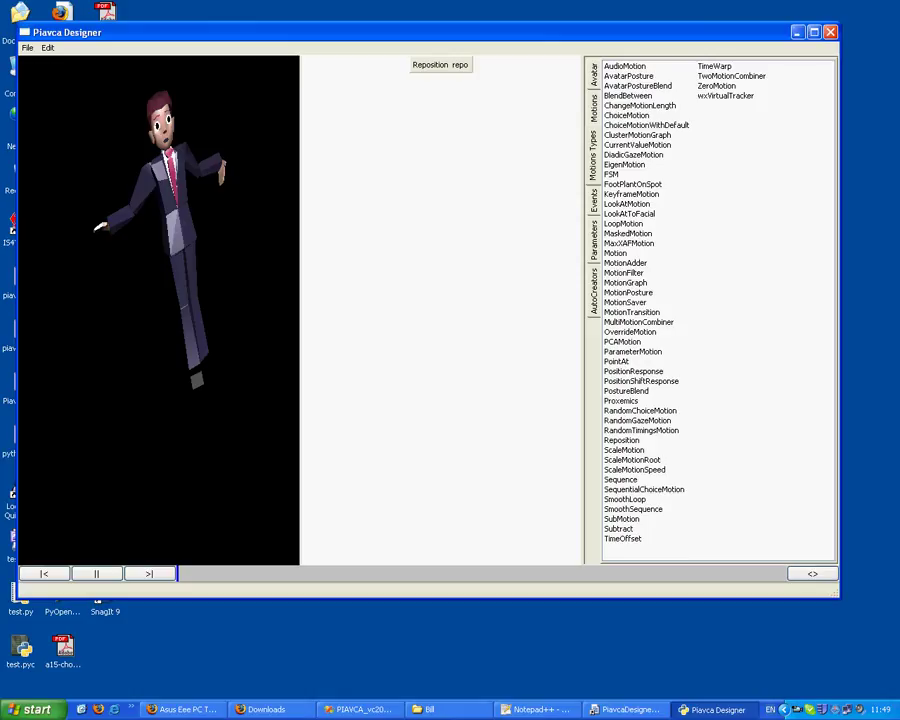
Create a SubMotion named nod and attach the stuart keyframe motion beneath it.
{"action": "double_click", "coordinate": [621, 519]}
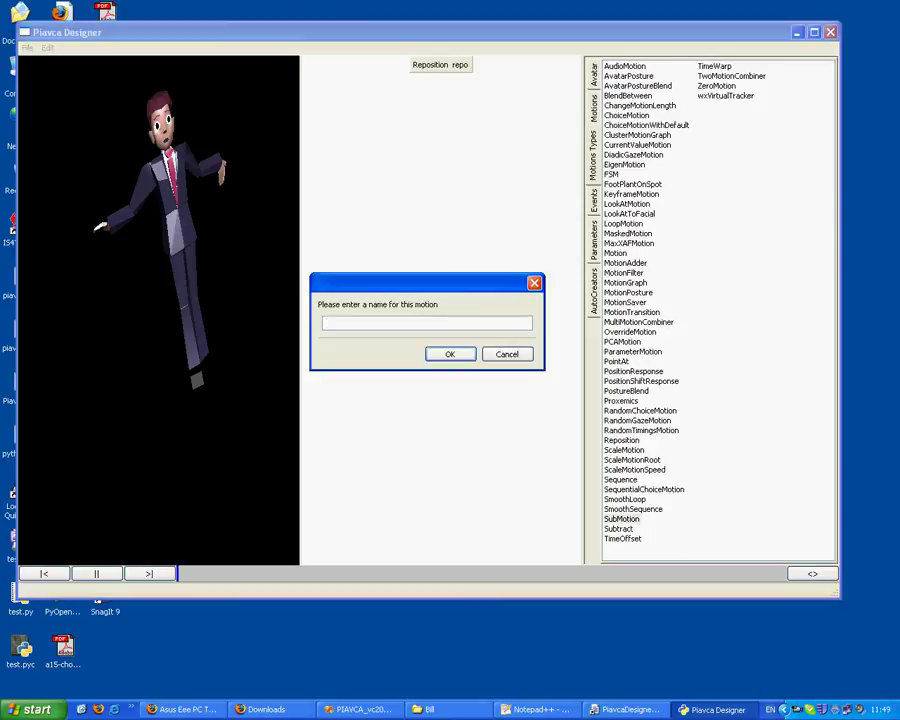
{"action": "type", "text": "nod"}
{"action": "key", "text": "BackSpace"}
{"action": "key", "text": "BackSpace"}
{"action": "key", "text": "BackSpace"}
{"action": "type", "text": "nod"}
{"action": "key", "text": "Return"}
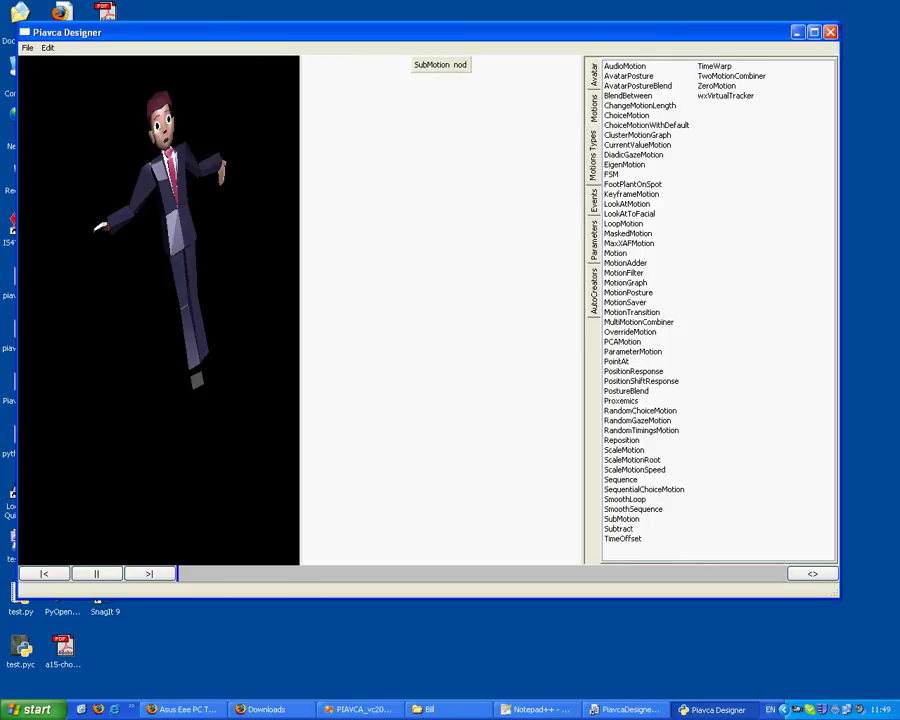
{"action": "left_click", "coordinate": [593, 108]}
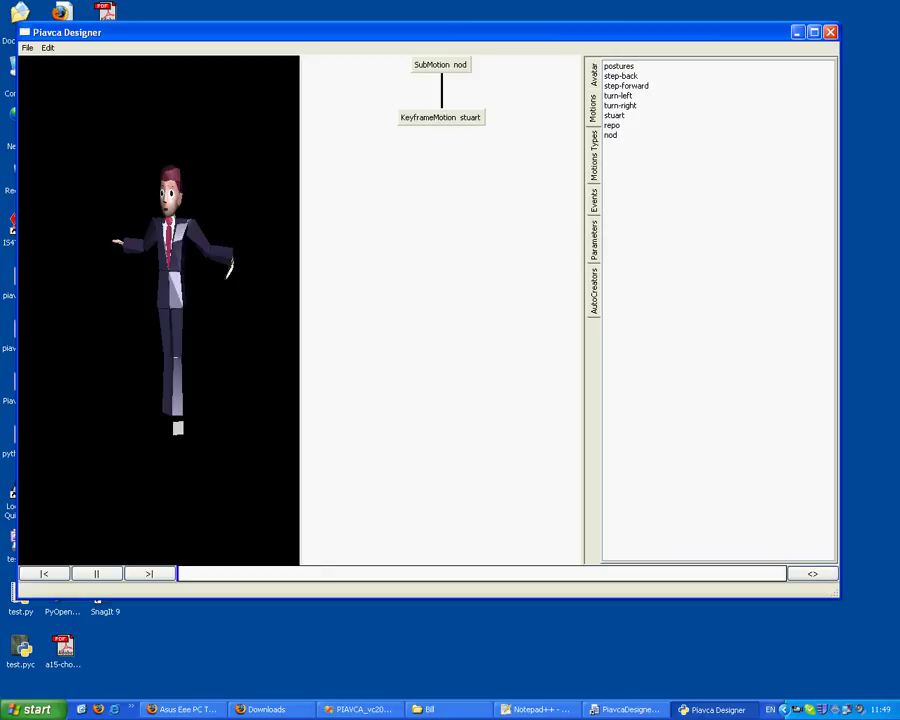
Set the nod submotion's Start to 5.0 and End to 10.0, and toggle playback of that range.
{"action": "left_click", "coordinate": [96, 573]}
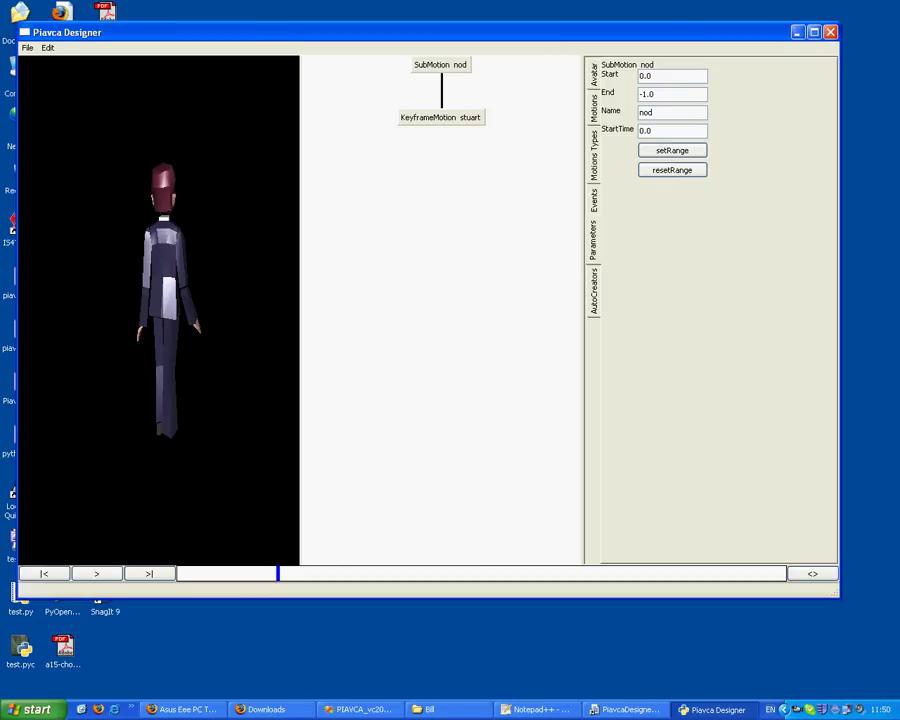
{"action": "left_click", "coordinate": [656, 94]}
{"action": "key", "text": "shift+Home"}
{"action": "type", "text": "10.0"}
{"action": "key", "text": "shift+Tab"}
{"action": "type", "text": "5.0"}
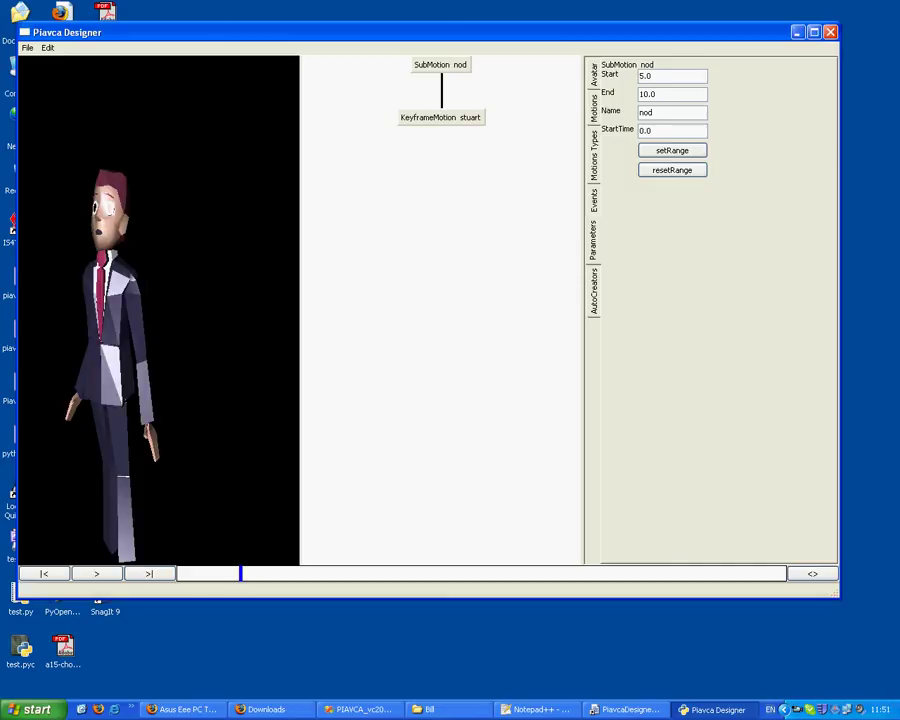
{"action": "left_click", "coordinate": [96, 573]}
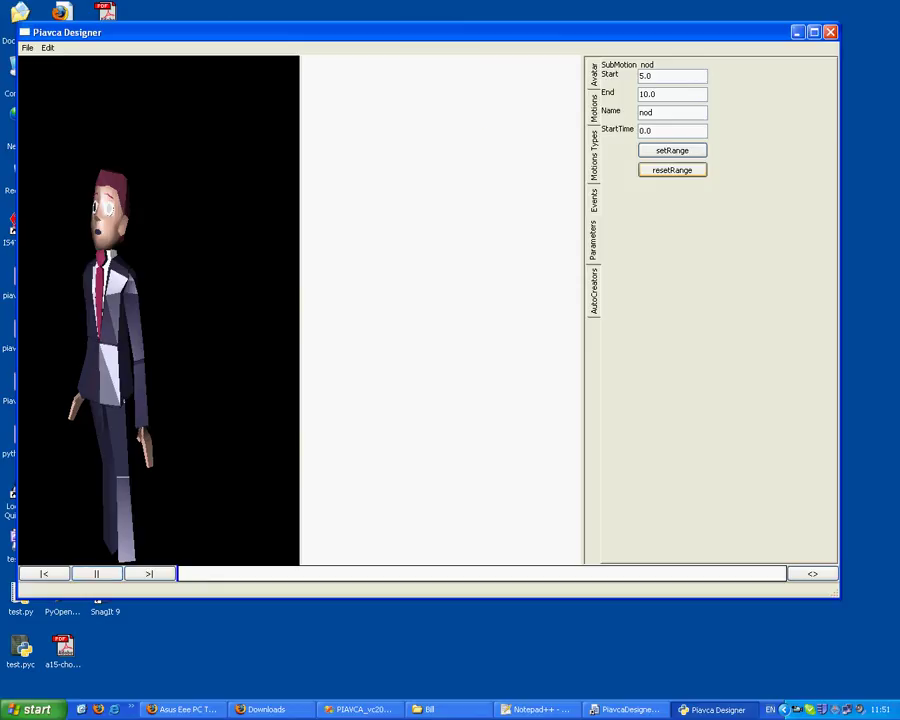
Reset the nod submotion's range and set it from a timeline selection of about 17.0 to 19.75.
{"action": "left_click", "coordinate": [672, 170]}
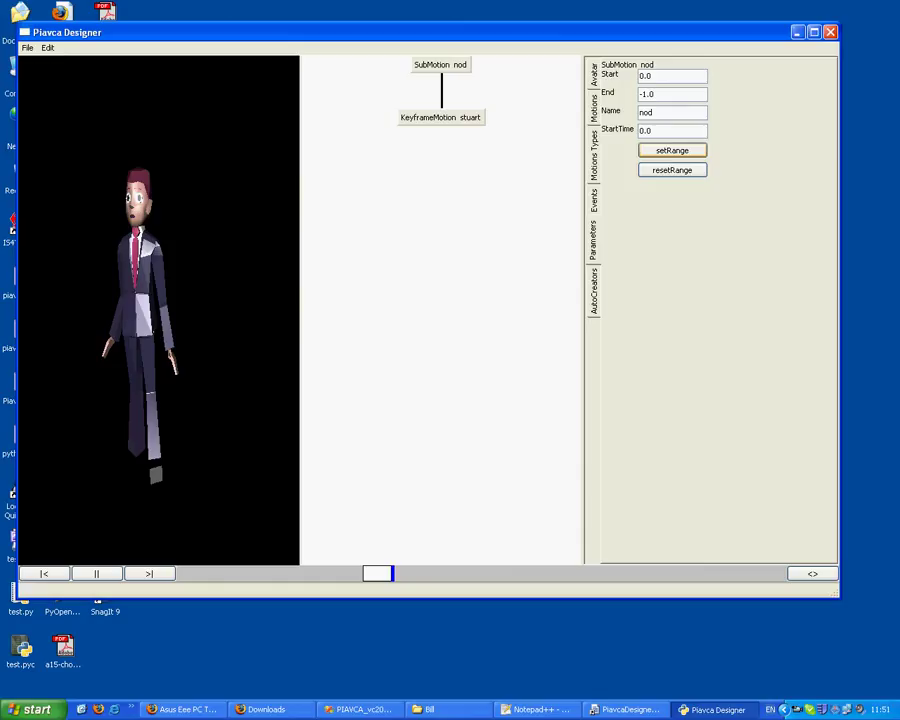
{"action": "left_click", "coordinate": [672, 150]}
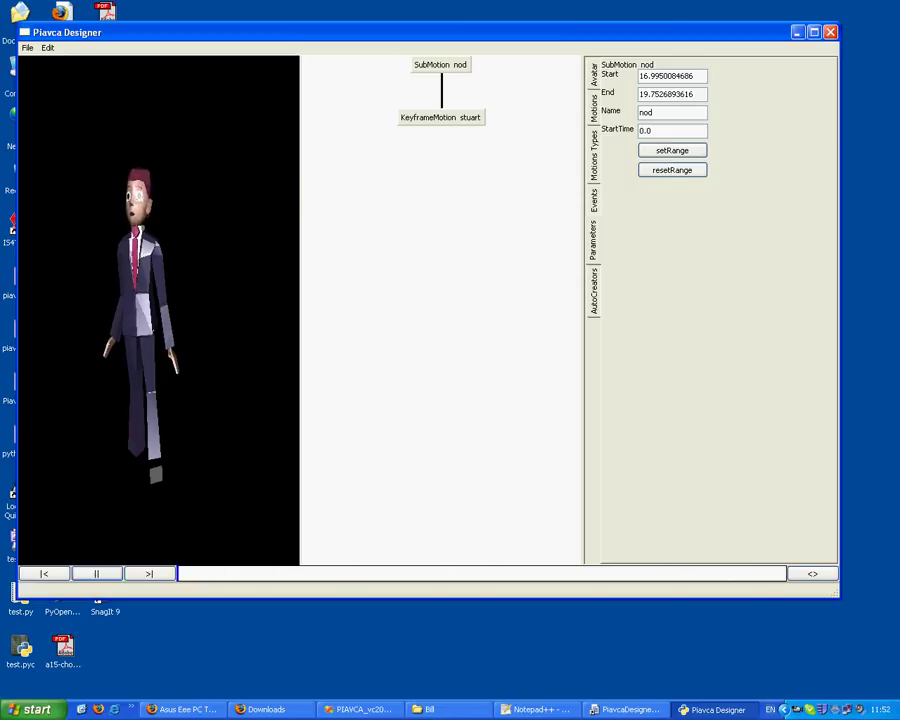
Set the nod submotion's Start to 16 and play the adjusted range.
{"action": "left_click", "coordinate": [672, 76]}
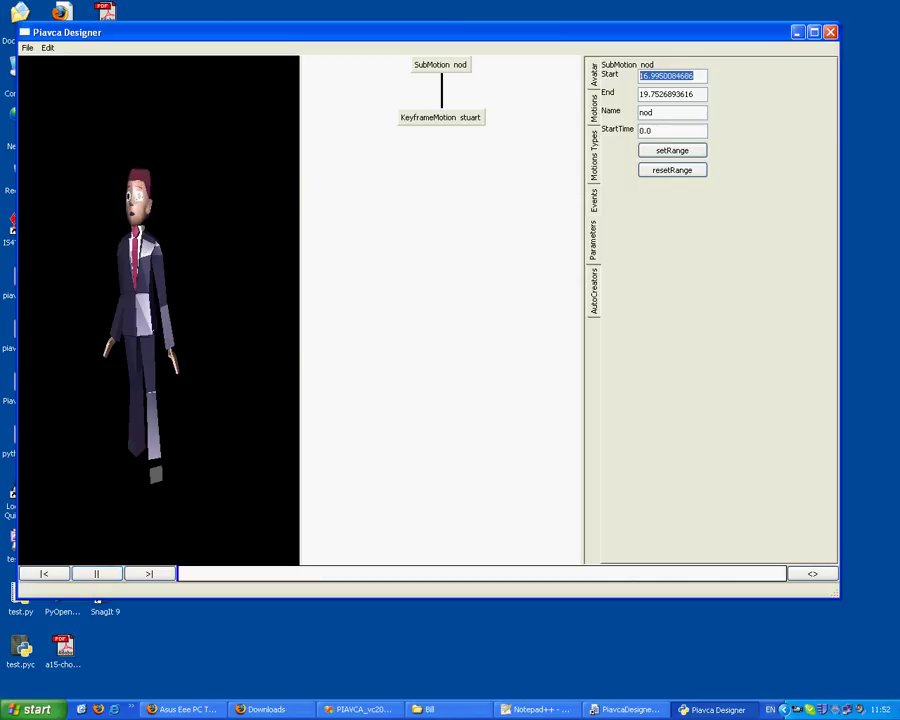
{"action": "type", "text": "16"}
{"action": "left_click", "coordinate": [96, 573]}
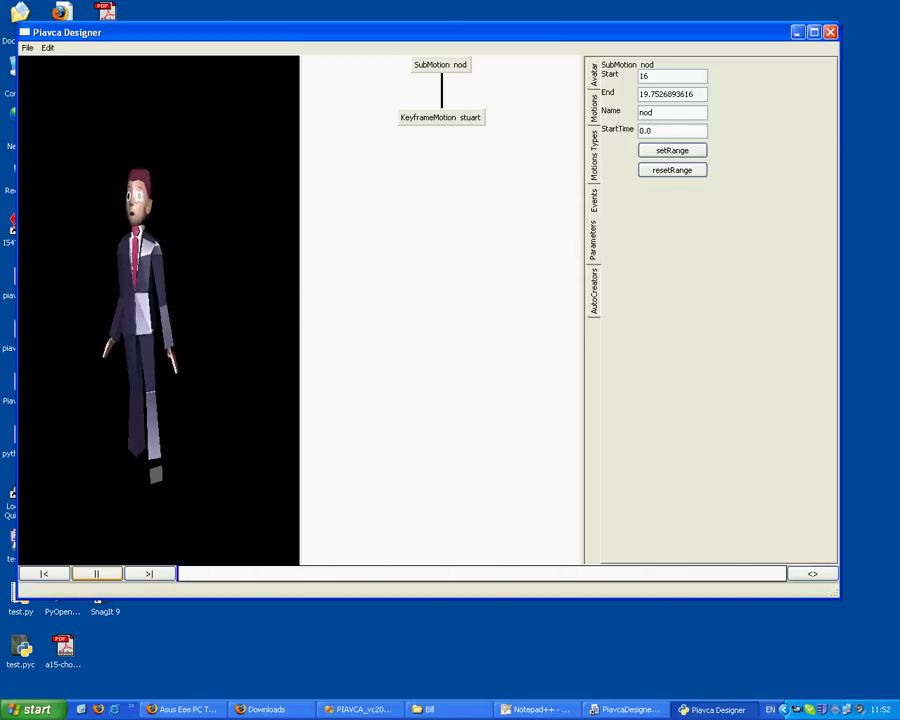
{"action": "left_click", "coordinate": [96, 573]}
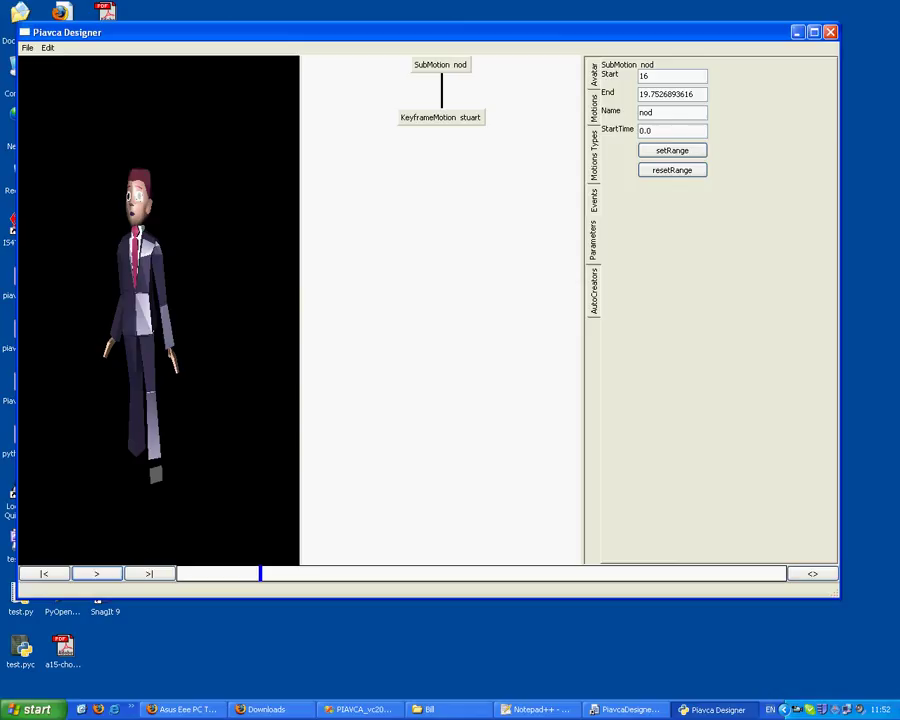
Load the repo reposition motion and attach the nod submotion beneath it.
{"action": "left_click", "coordinate": [594, 107]}
{"action": "left_click", "coordinate": [611, 125]}
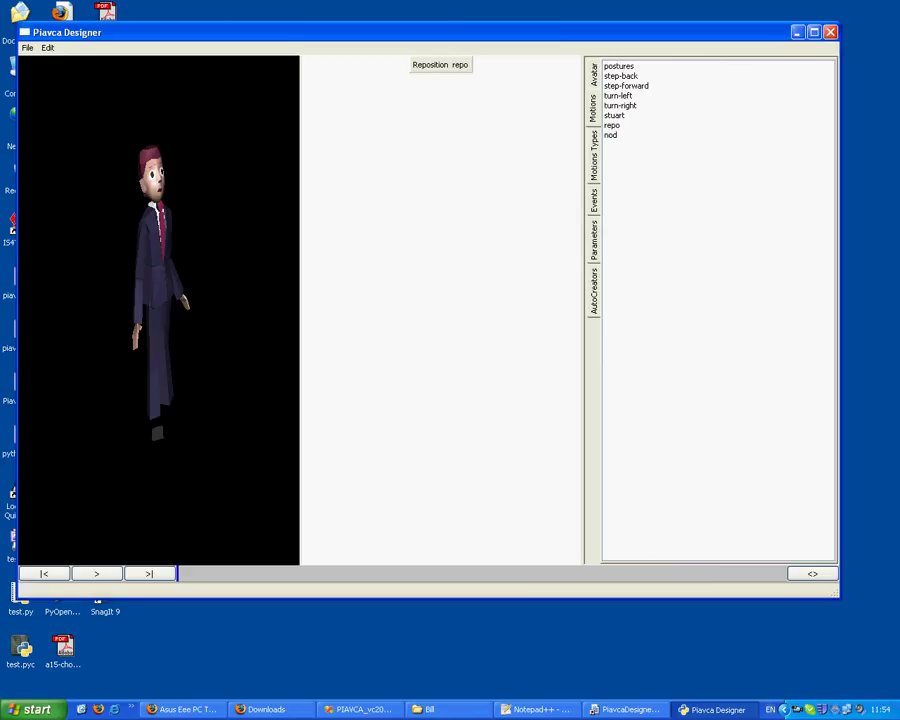
{"action": "left_click", "coordinate": [611, 125]}
{"action": "left_click", "coordinate": [614, 115]}
{"action": "left_click", "coordinate": [610, 135]}
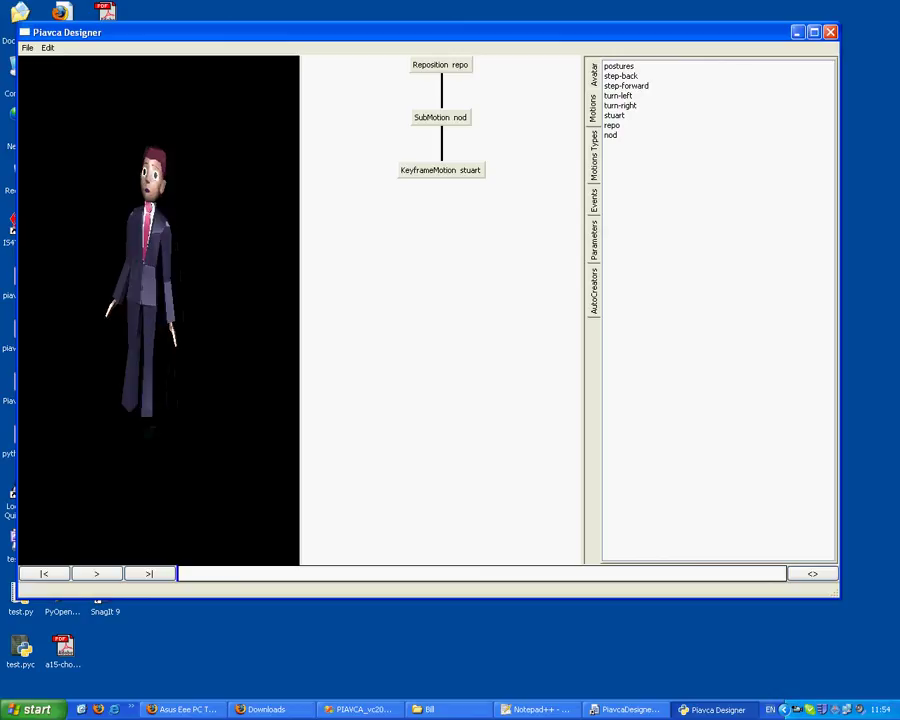
Show the repo motion's parameters and widen their pane to fit all the value fields.
{"action": "left_click", "coordinate": [594, 240]}
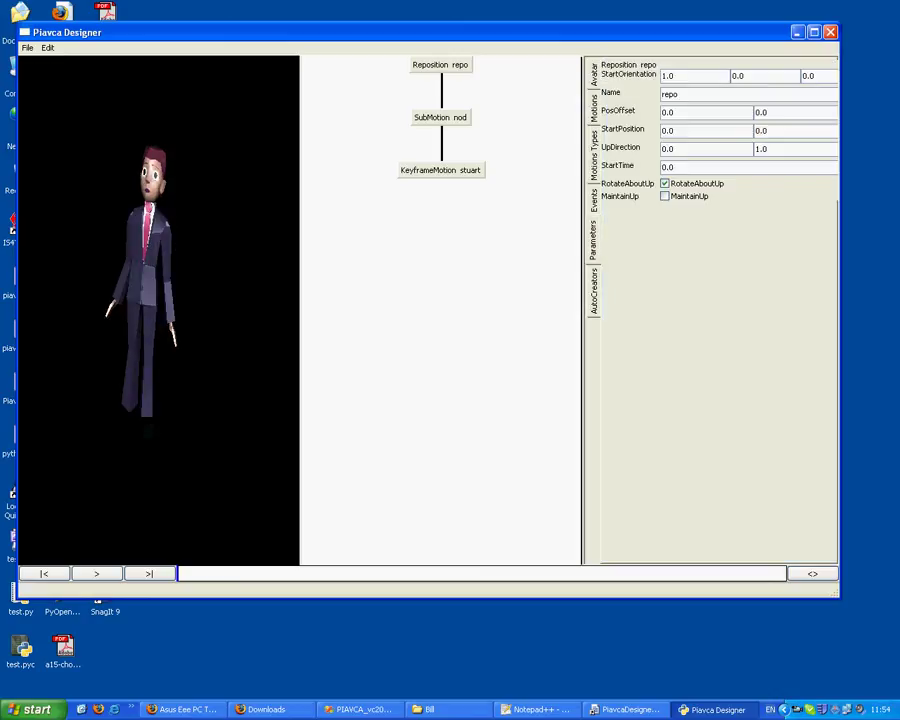
{"action": "left_click_drag", "start_coordinate": [582, 88], "coordinate": [567, 88]}
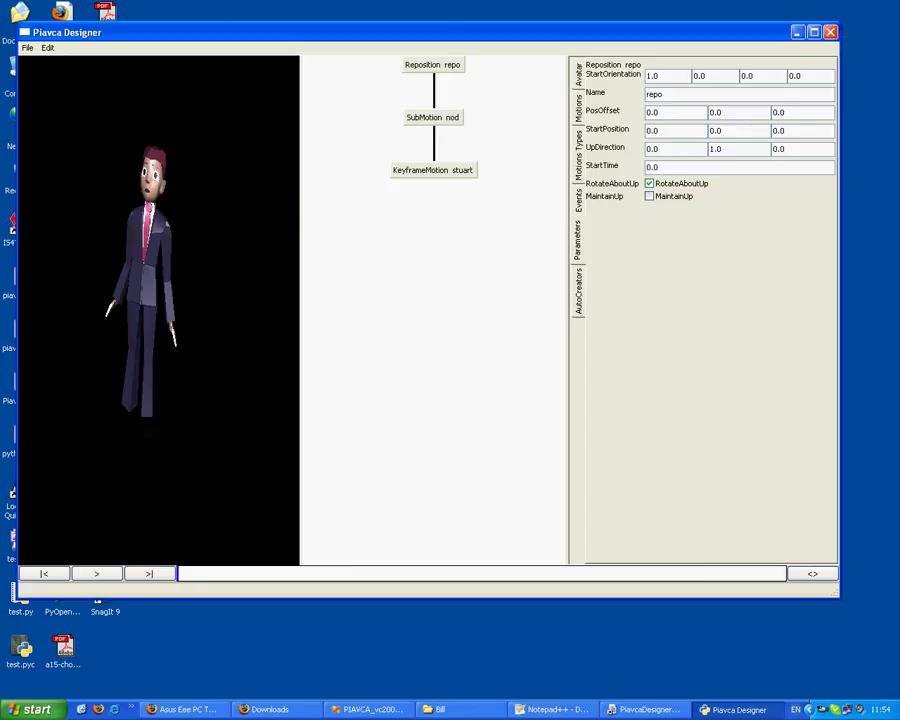
View the turn-left and stuart motions on the avatar, then return to the repo motion.
{"action": "left_click", "coordinate": [578, 108]}
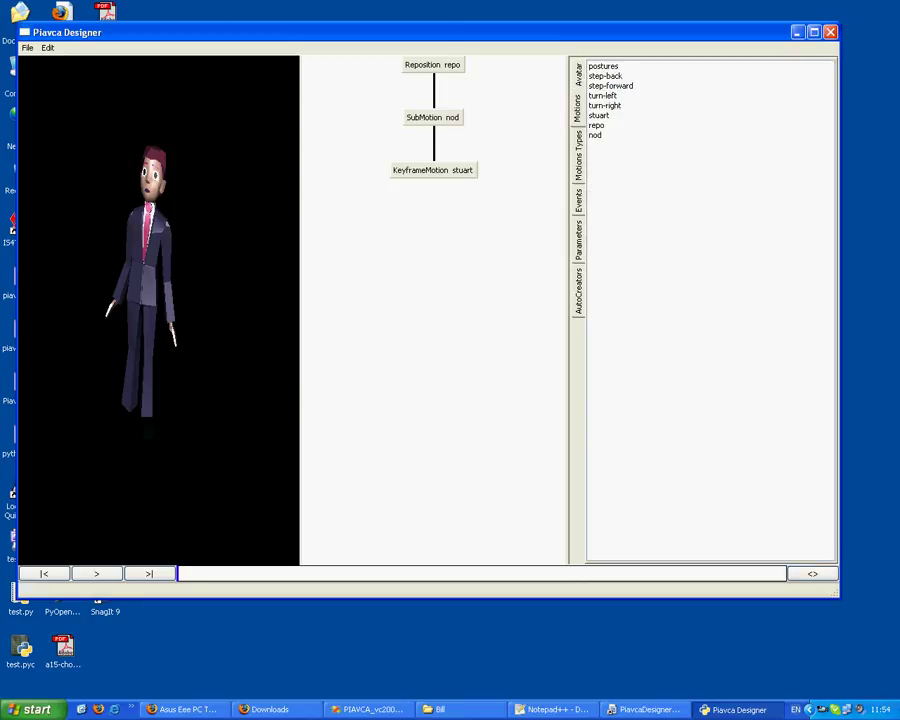
{"action": "double_click", "coordinate": [603, 96]}
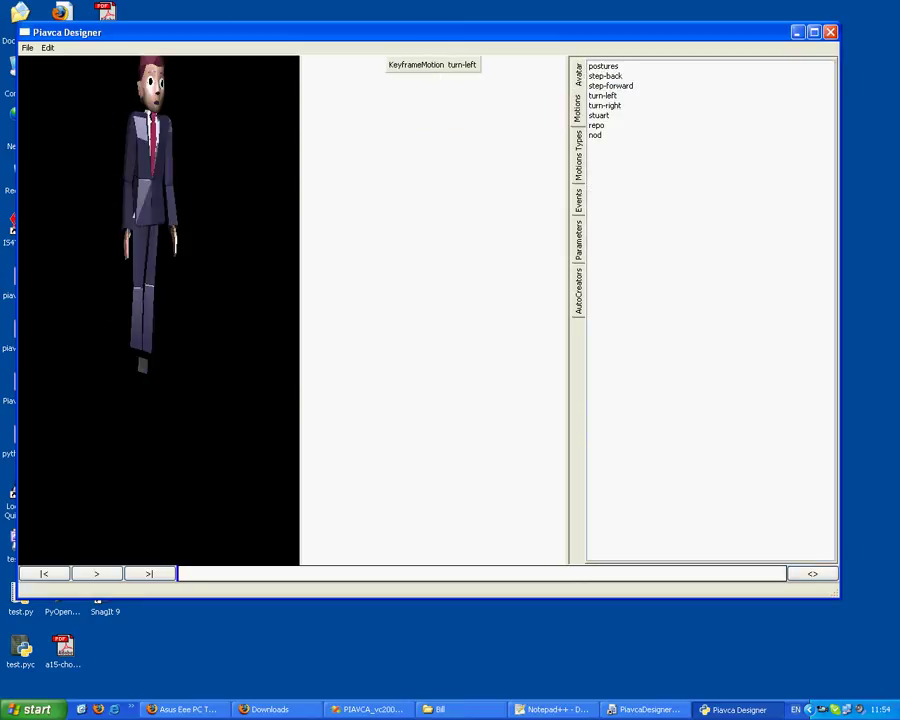
{"action": "double_click", "coordinate": [598, 116]}
{"action": "double_click", "coordinate": [596, 126]}
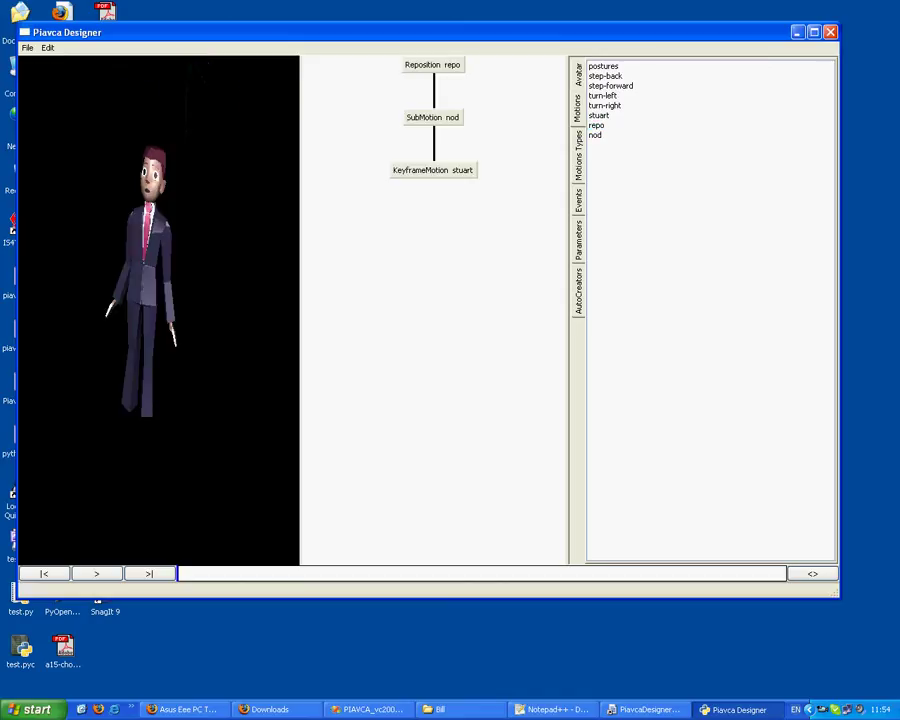